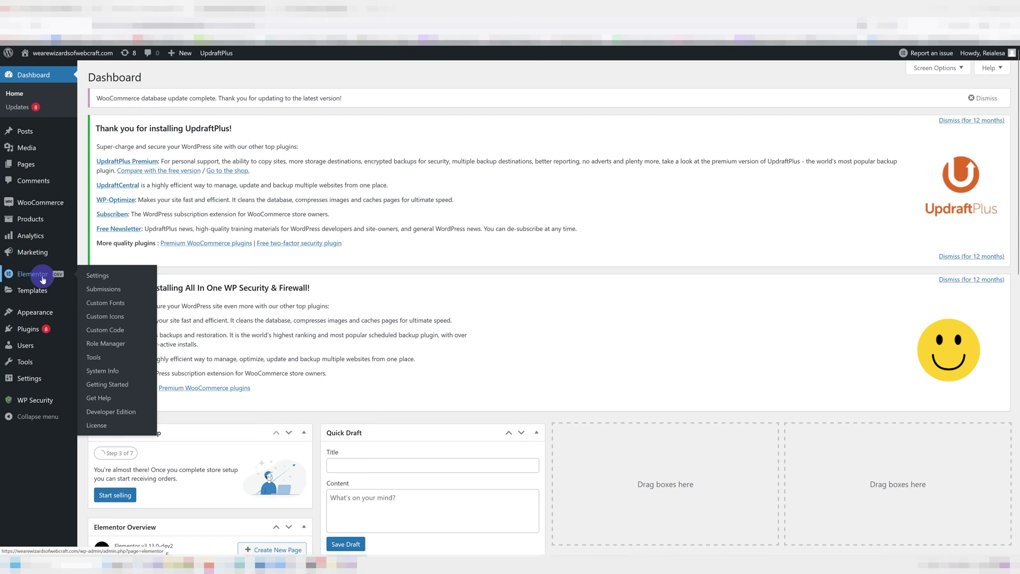
# Go to Elementor's Settings page from the WordPress admin sidebar
pyautogui.click(97, 277)
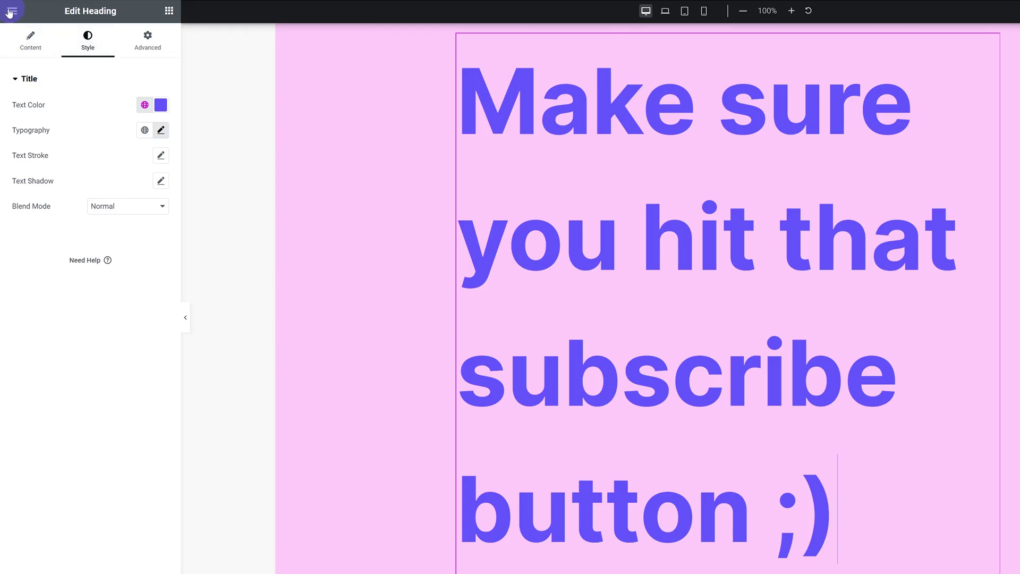
# Open Site Settings from the Elementor menu and display the Global Colors list
pyautogui.click(10, 16)
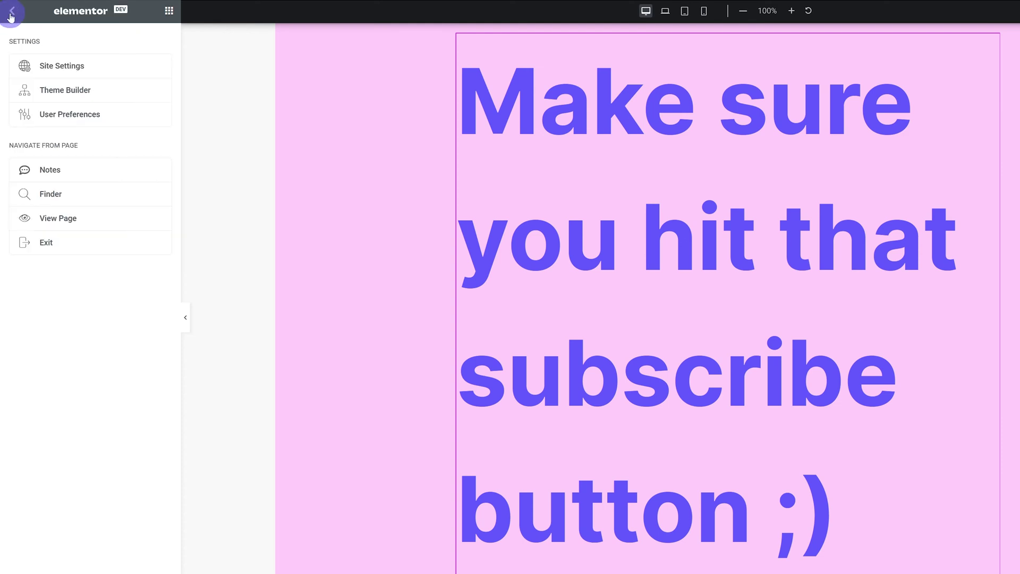
pyautogui.click(75, 66)
pyautogui.click(92, 68)
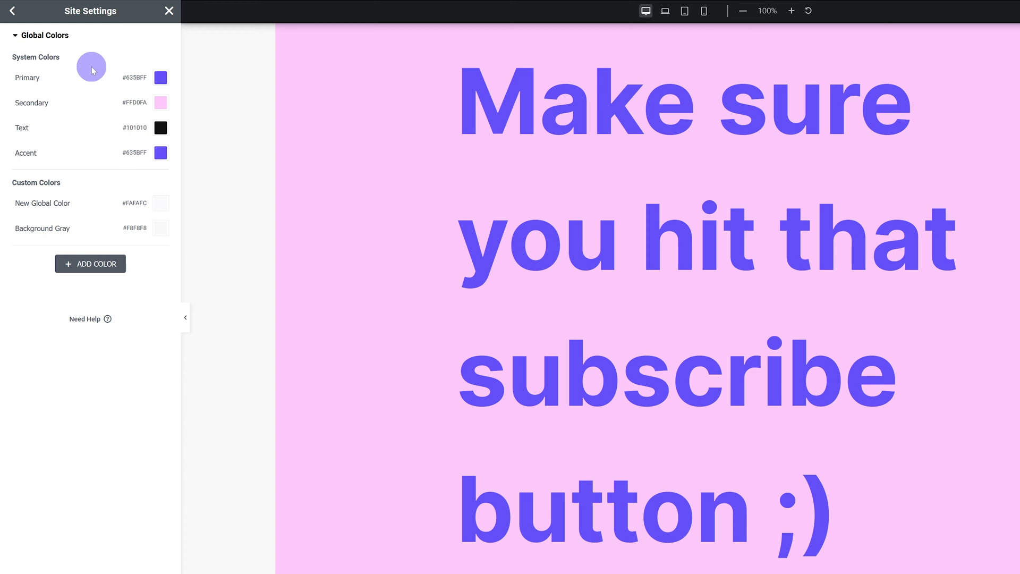
# Preview a pink #FF5BB9 Primary colour, then reset Primary back to #635BFF
pyautogui.click(160, 77)
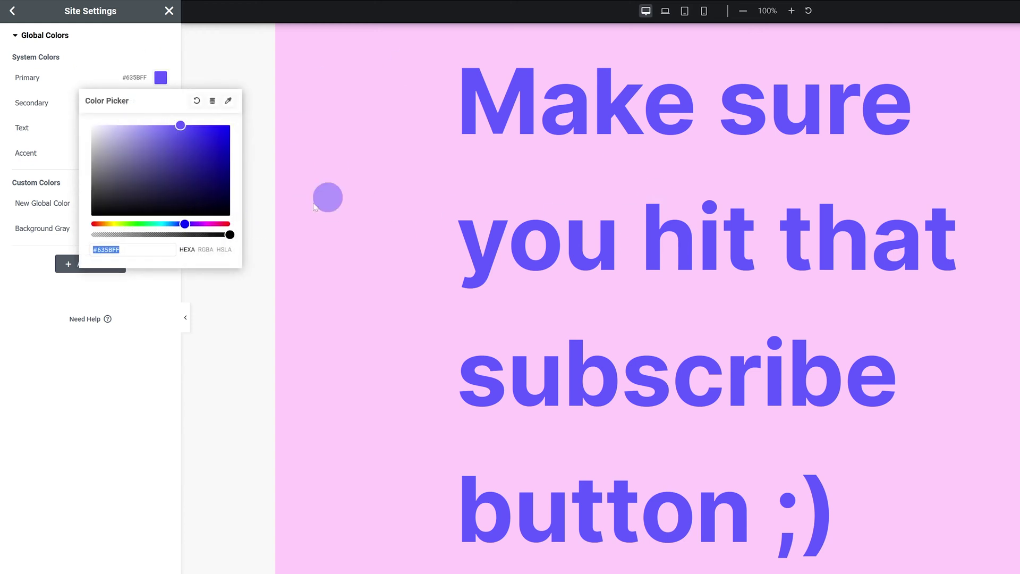
pyautogui.moveTo(188, 223); pyautogui.dragTo(217, 223)
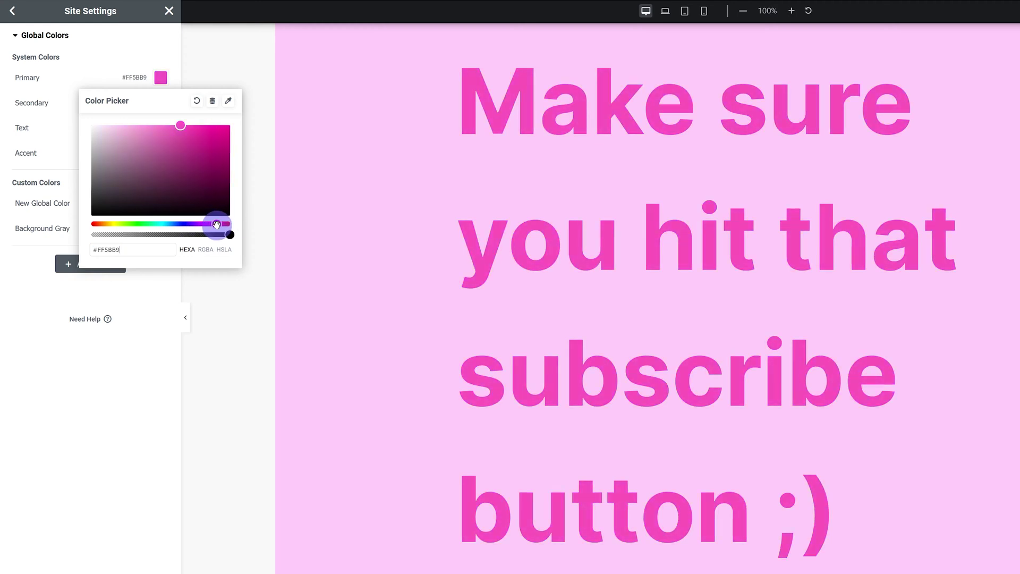
pyautogui.click(112, 64)
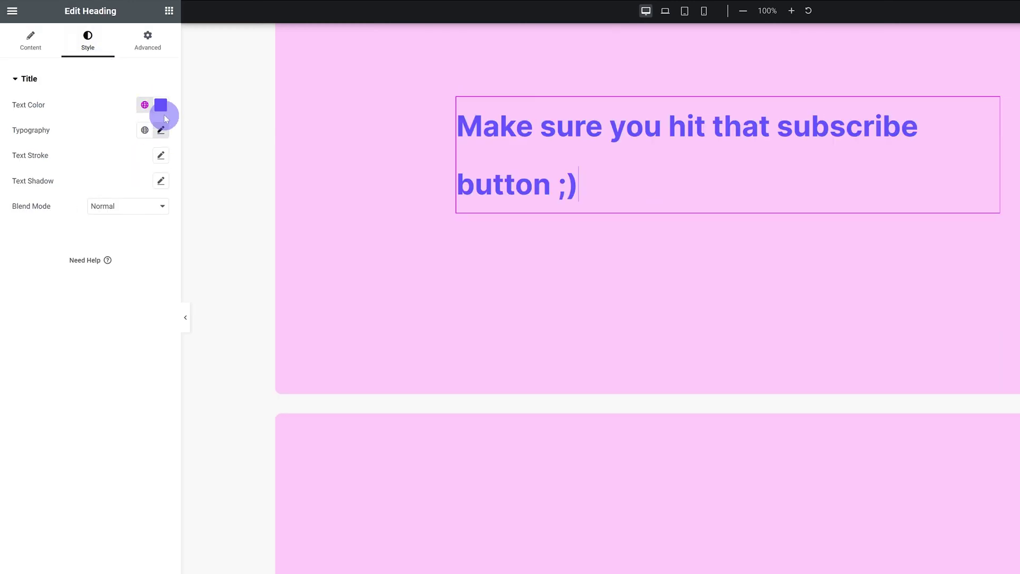
# Inspect the Text global colour swatch
pyautogui.click(162, 108)
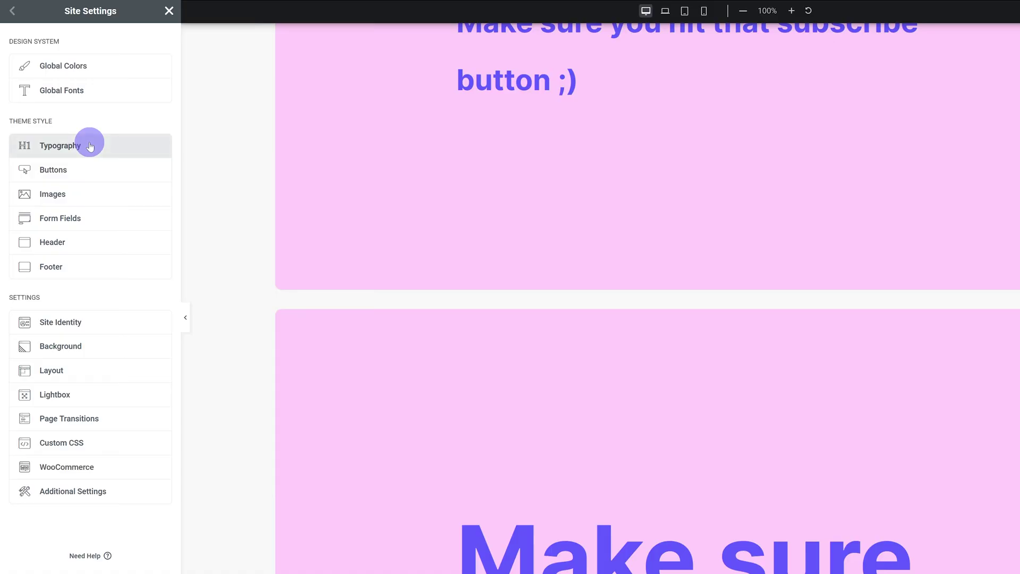
# Open Theme Style > Typography and scroll through the body, link and heading options
pyautogui.click(89, 142)
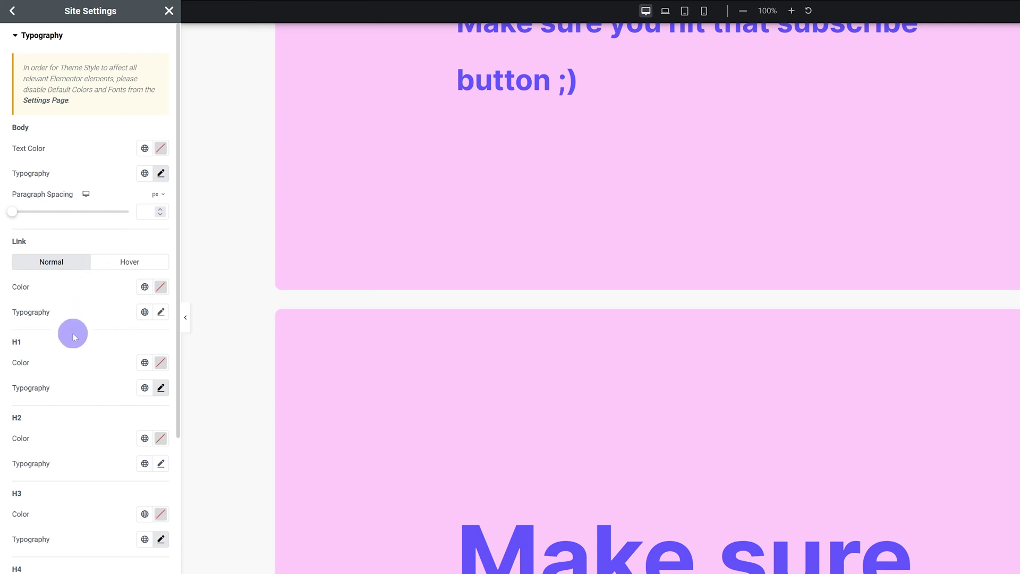
pyautogui.scroll(-1, 73, 333)
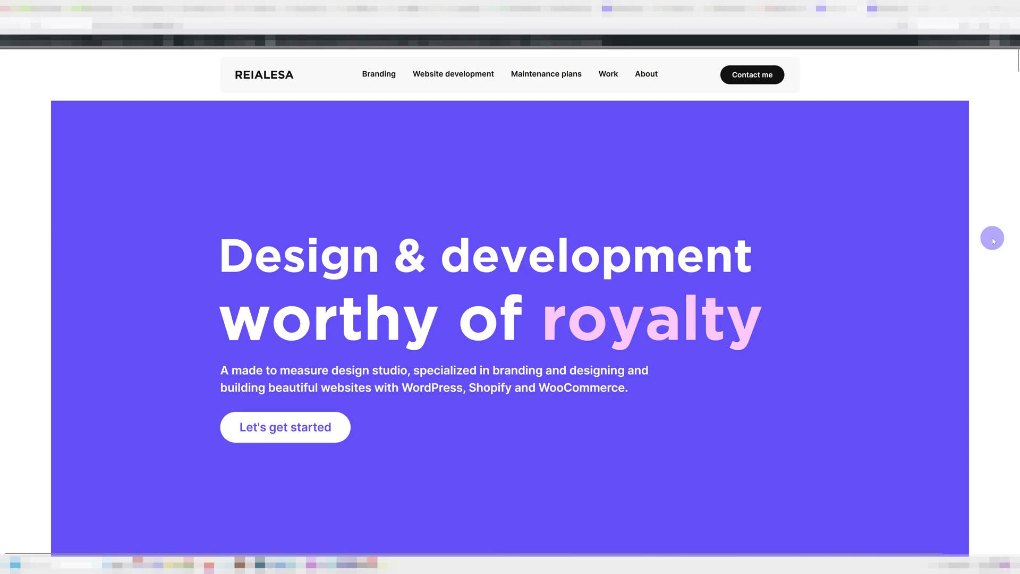
# Scroll the live Reialesa homepage past the Featured work intro down to the testimonials
pyautogui.scroll(-20, 999, 230)
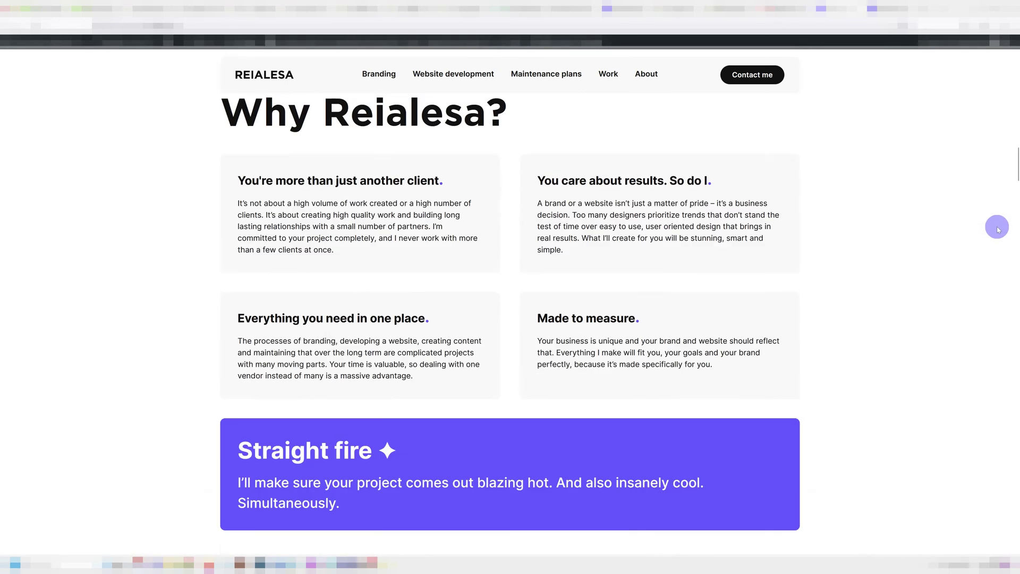
pyautogui.moveTo(355, 223); pyautogui.dragTo(198, 204)
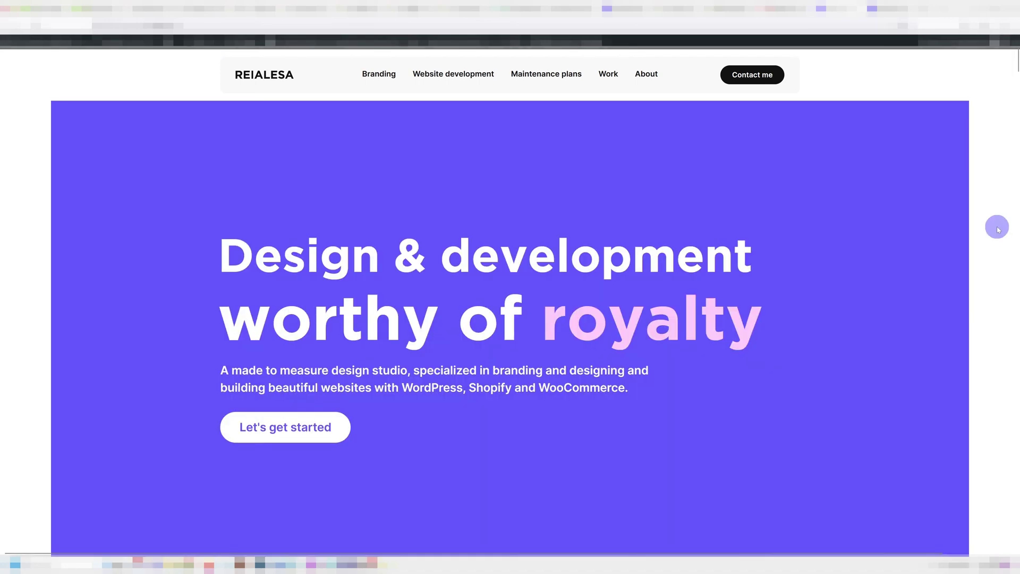
pyautogui.scroll(-10, 997, 228)
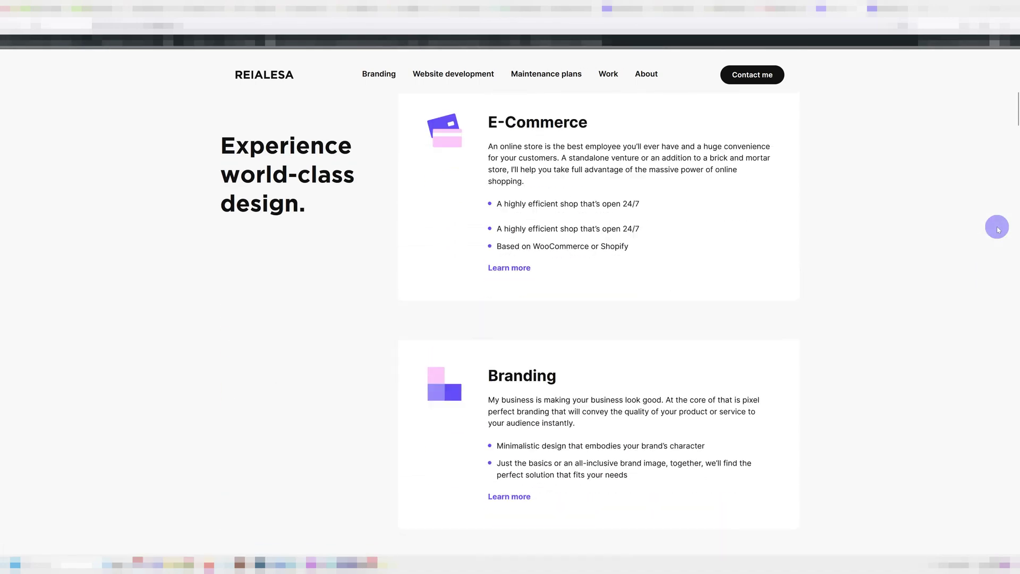
pyautogui.scroll(-15, 998, 229)
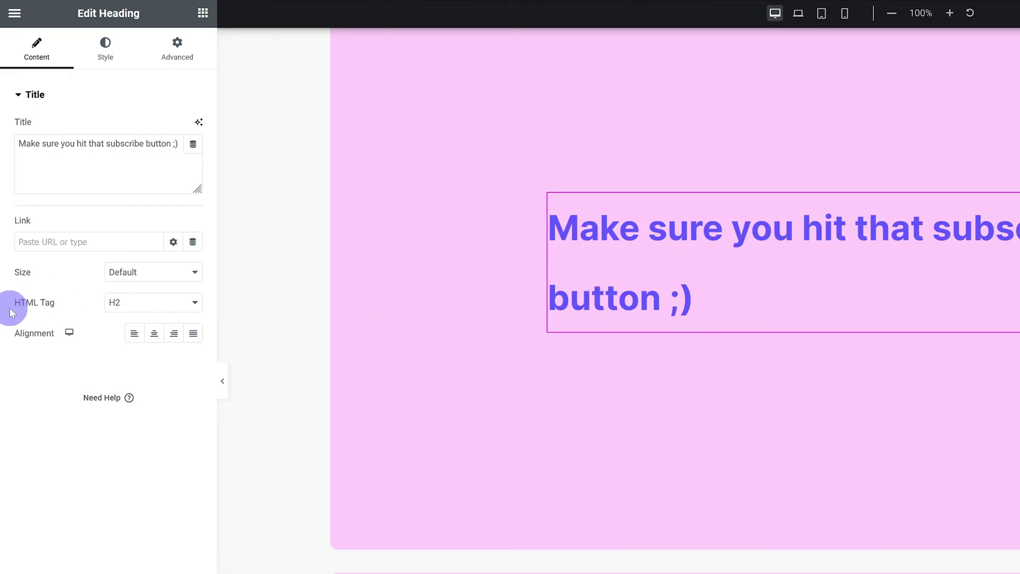
# Set the heading's HTML tag to H3 after briefly trying H4
pyautogui.click(135, 304)
pyautogui.click(131, 372)
pyautogui.click(132, 318)
pyautogui.click(123, 356)
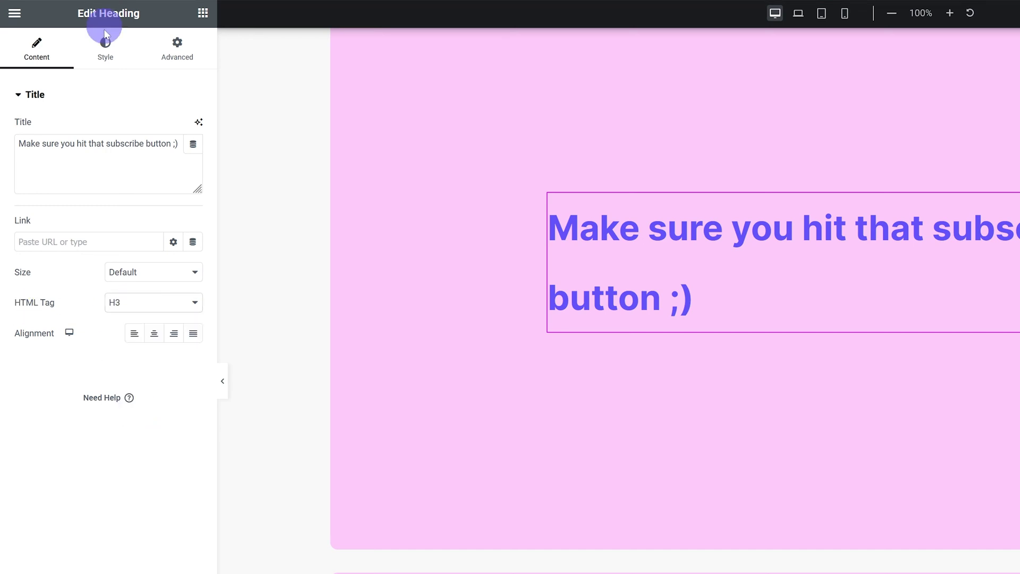
# Apply the Secondary global font to the heading's typography
pyautogui.click(105, 47)
pyautogui.click(165, 167)
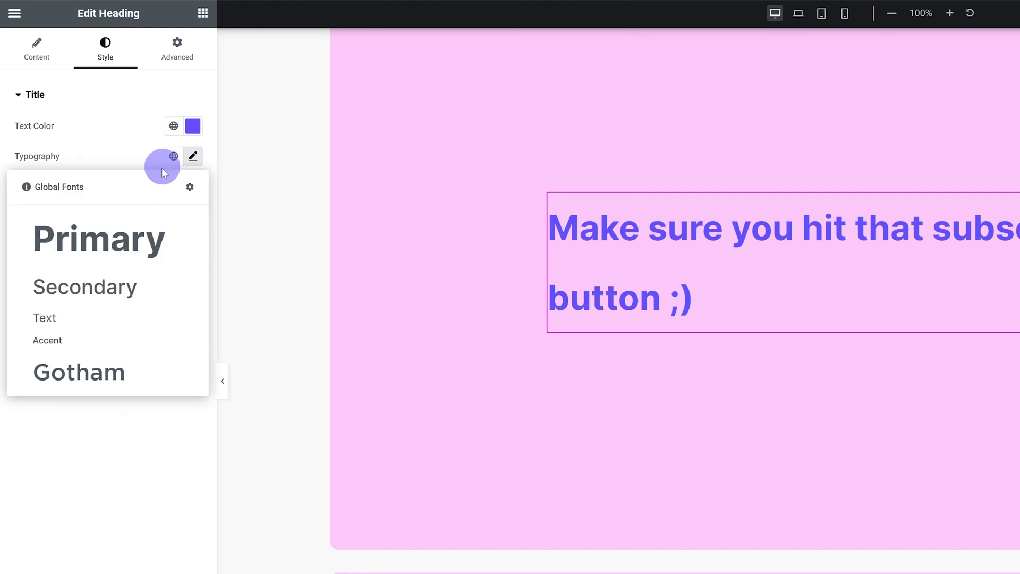
pyautogui.click(119, 276)
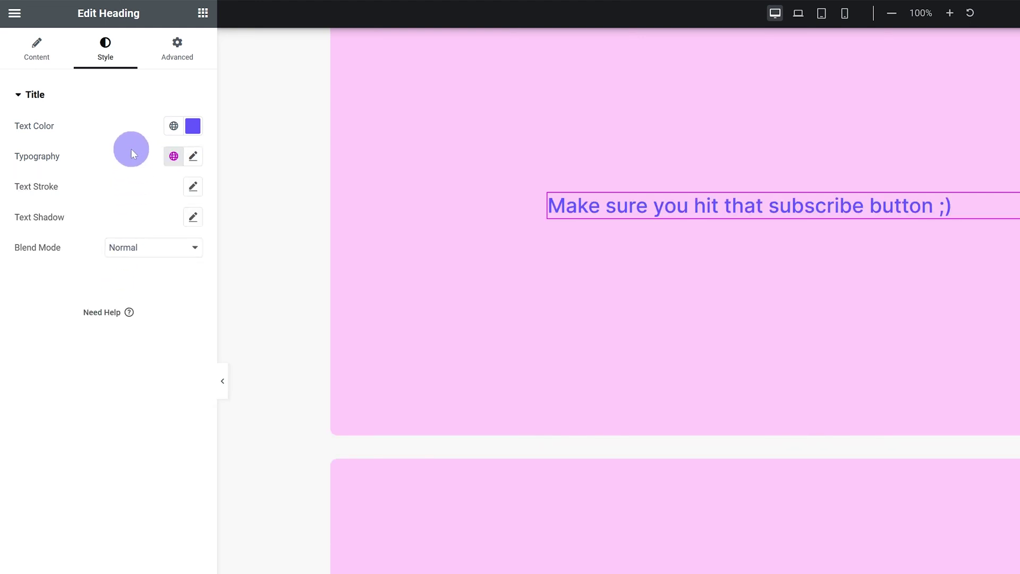
pyautogui.click(174, 155)
pyautogui.click(84, 362)
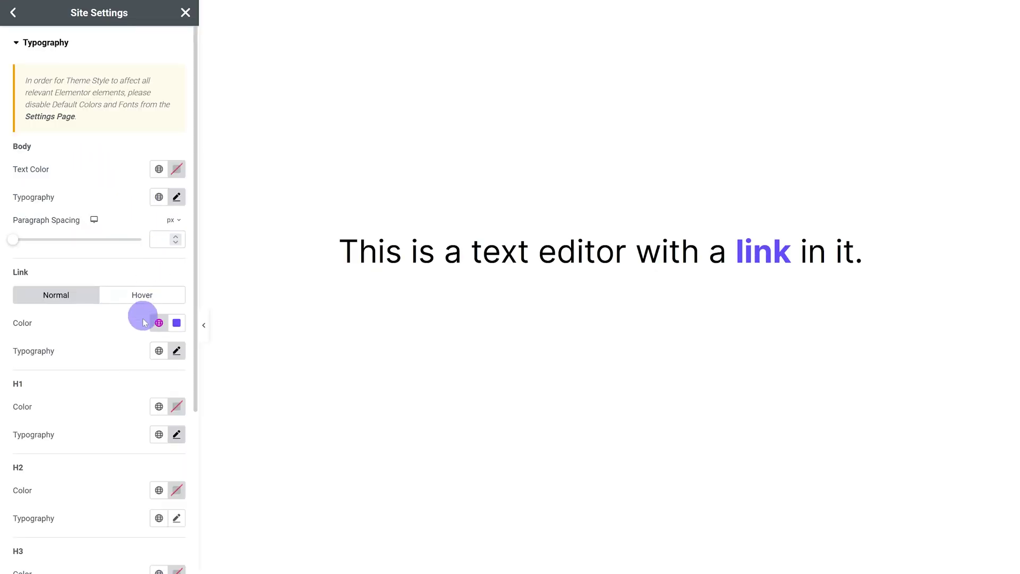
# Replace the custom pink link colour with the Primary global colour
pyautogui.click(176, 322)
pyautogui.moveTo(205, 486); pyautogui.dragTo(246, 487)
pyautogui.click(84, 342)
pyautogui.click(158, 324)
pyautogui.click(116, 390)
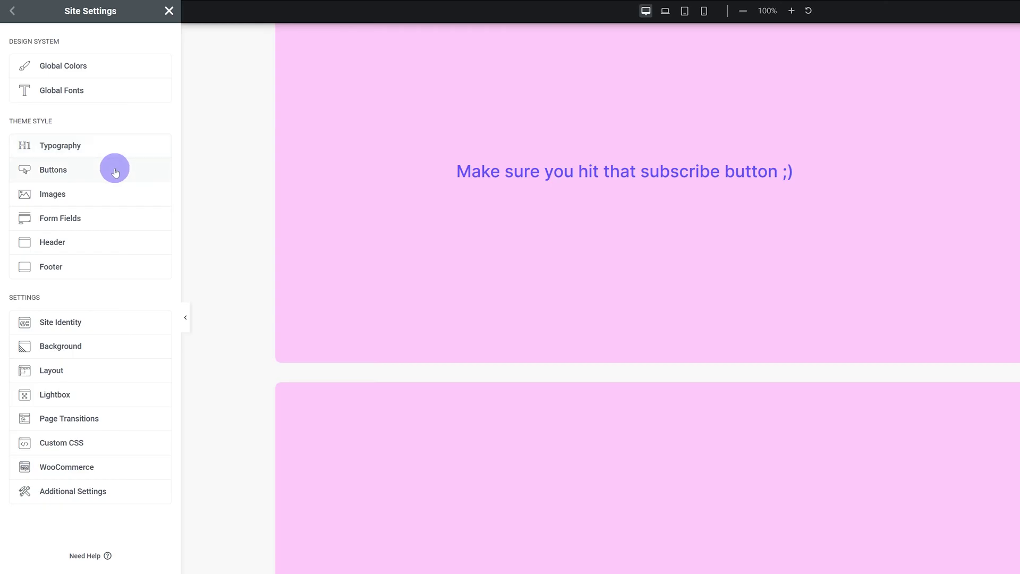
pyautogui.click(114, 167)
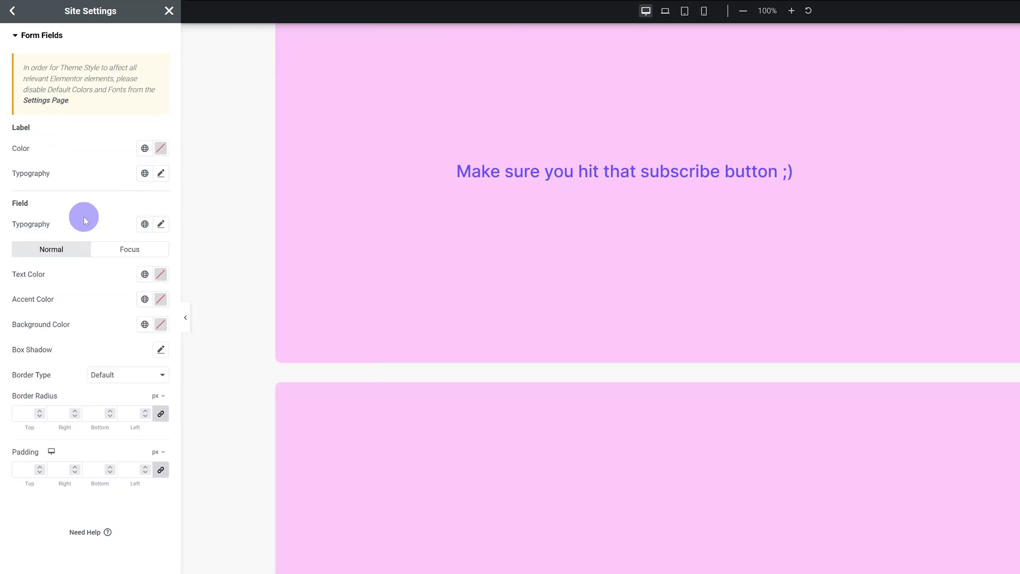
pyautogui.click(11, 11)
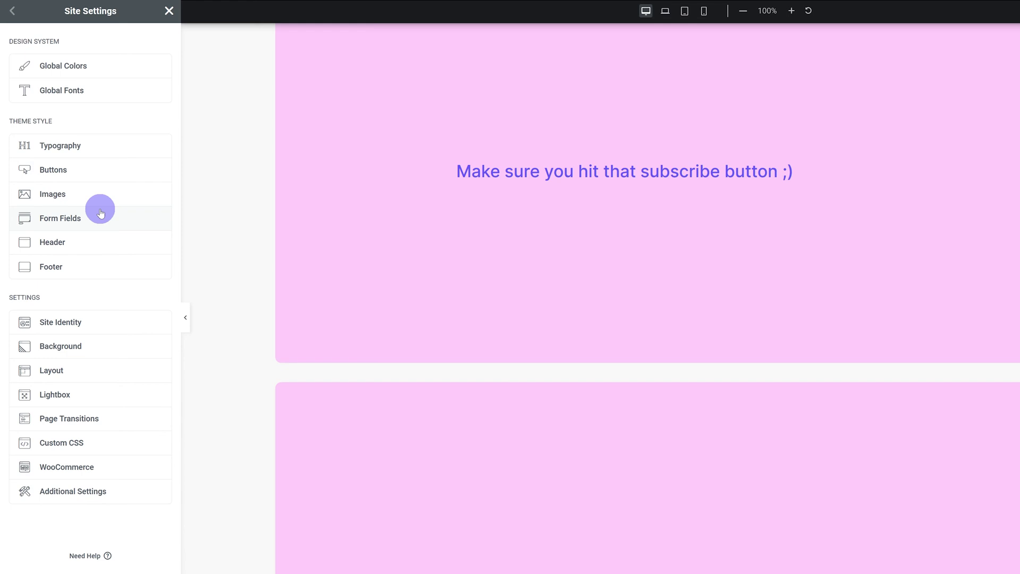
# Open the Header settings under Theme Style
pyautogui.click(83, 246)
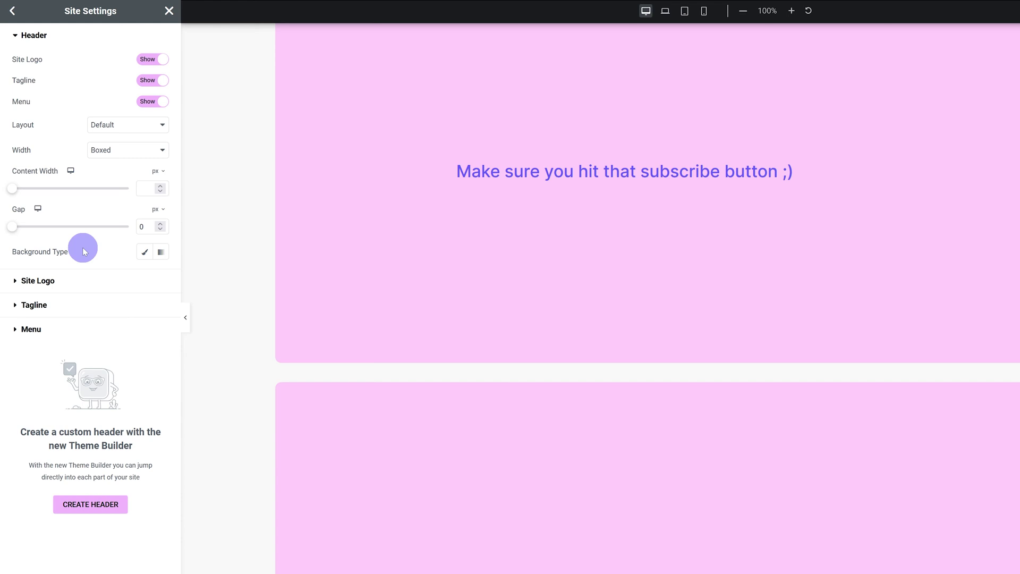
# Review the Tagline and Site Identity options, then return to the main Site Settings list
pyautogui.click(34, 305)
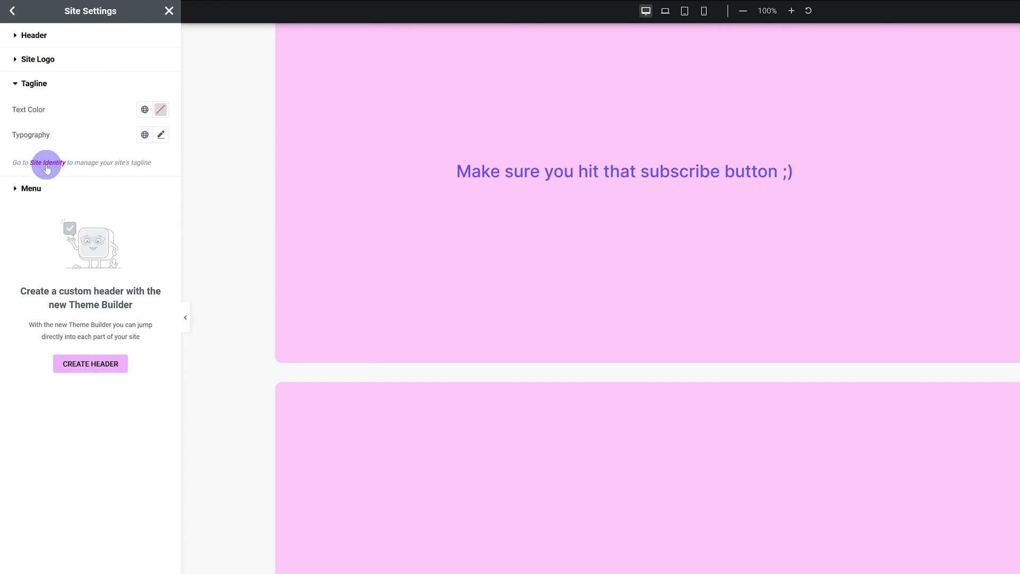
pyautogui.click(47, 165)
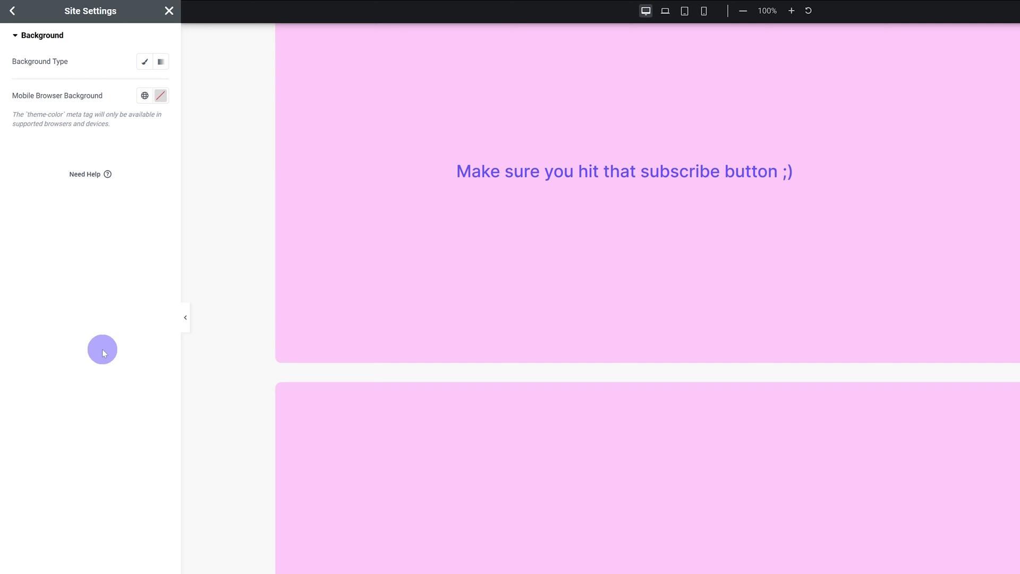
pyautogui.click(12, 11)
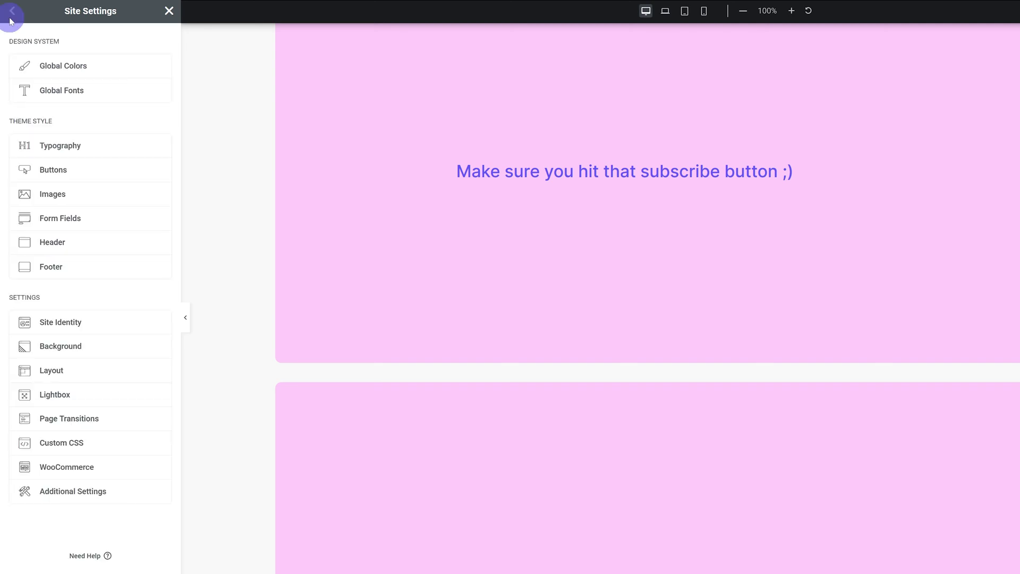
# In Site Settings > Layout, change the content width from 1140 to 1200 px
pyautogui.click(76, 375)
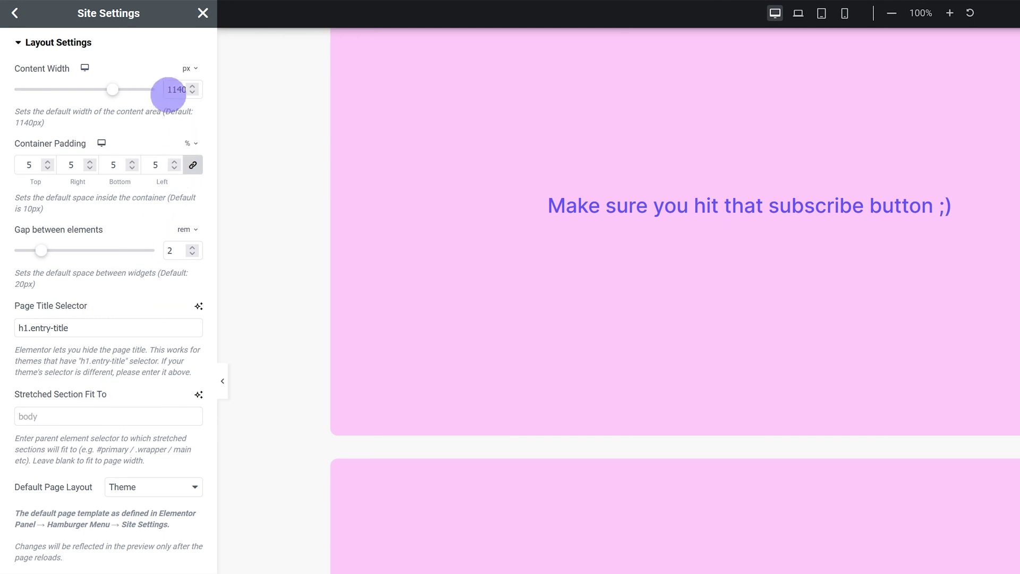
pyautogui.doubleClick(176, 89)
pyautogui.write('1200')
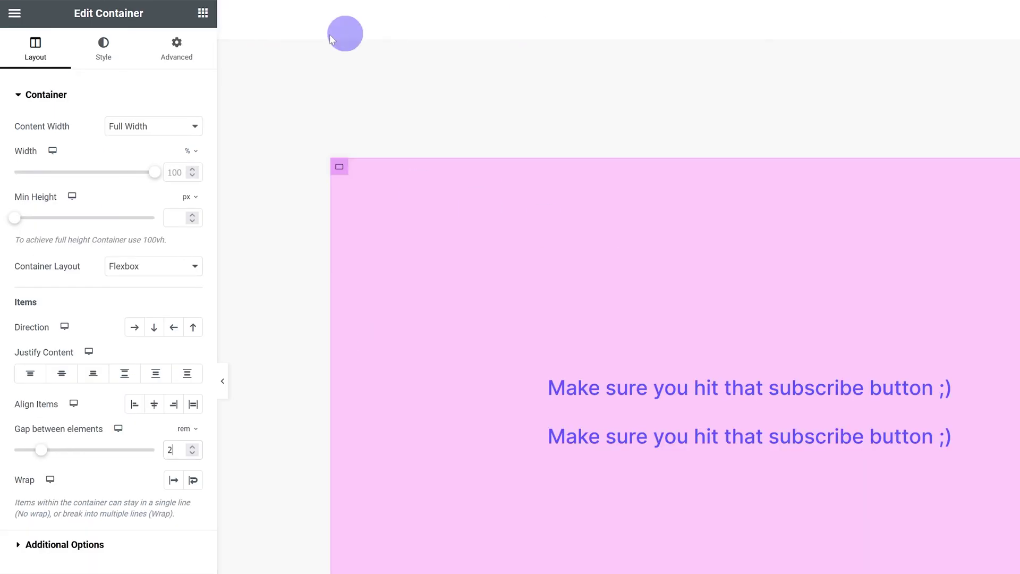
# Set the container's gap between elements to 10 rem, then select the first subscribe heading
pyautogui.click(170, 449)
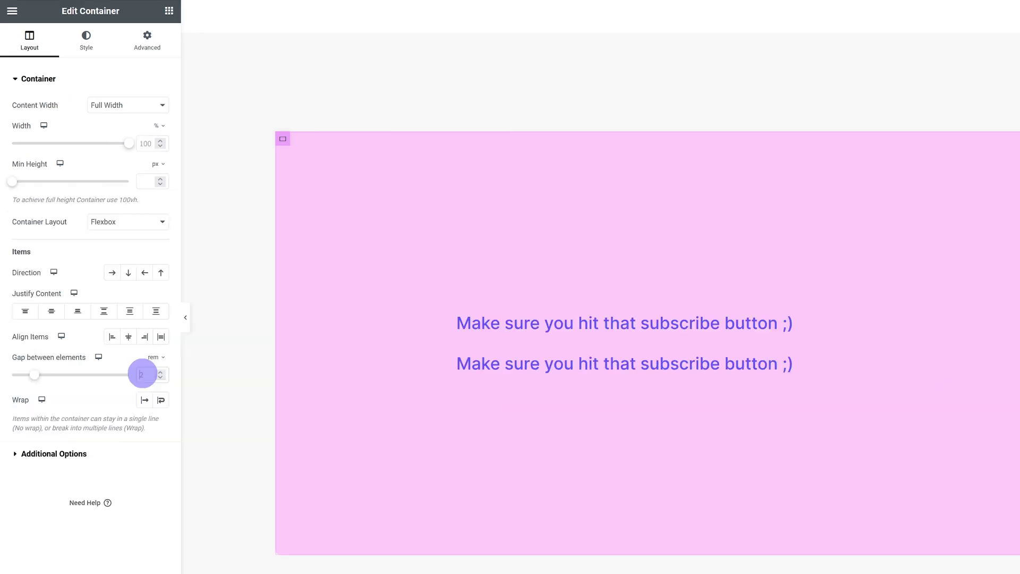
pyautogui.write('10')
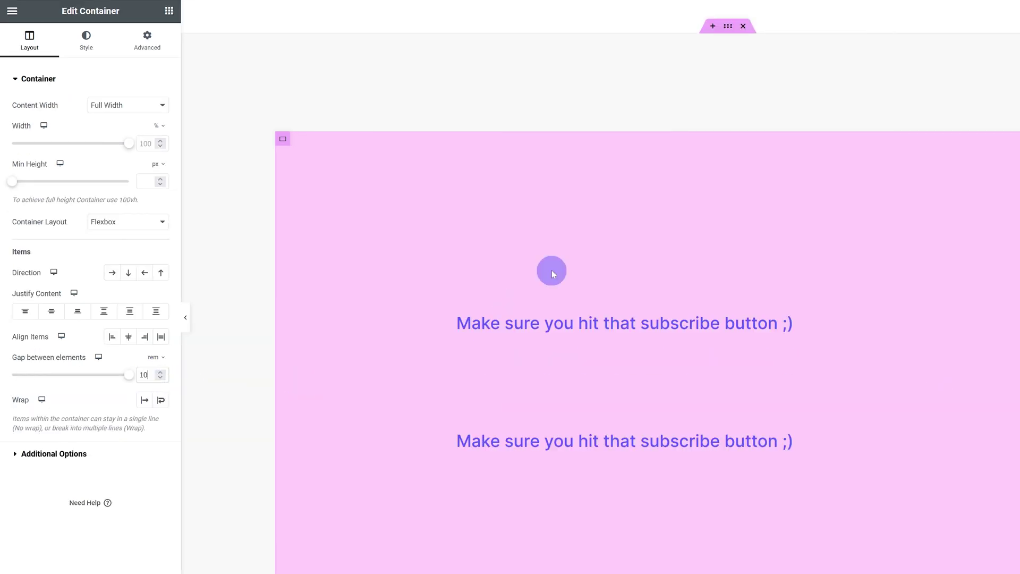
pyautogui.click(522, 322)
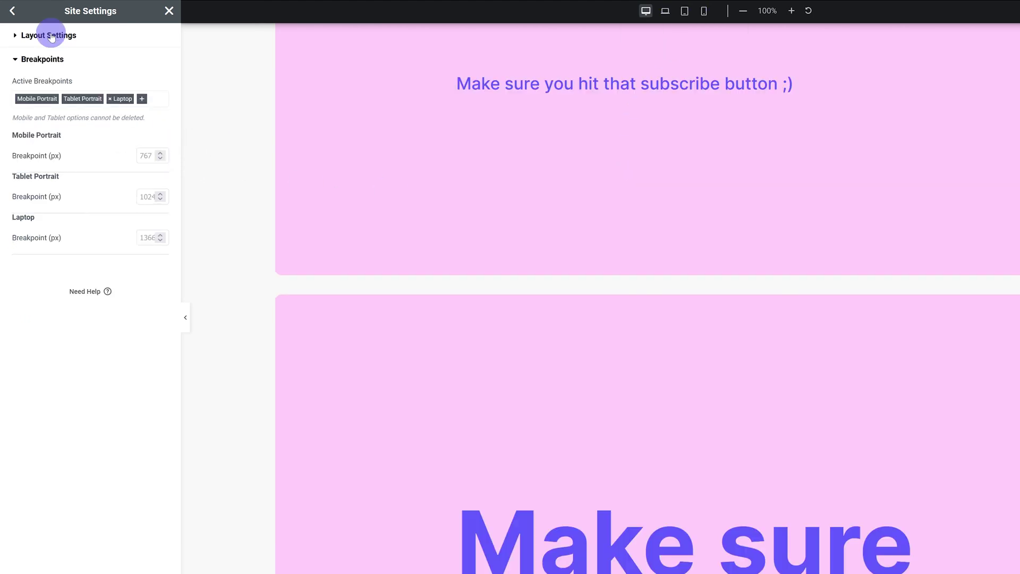
# Review the Mobile Portrait 767, Tablet Portrait 1024 and Laptop 1366 px breakpoints, then go to the responsive preview
pyautogui.click(49, 33)
pyautogui.click(42, 489)
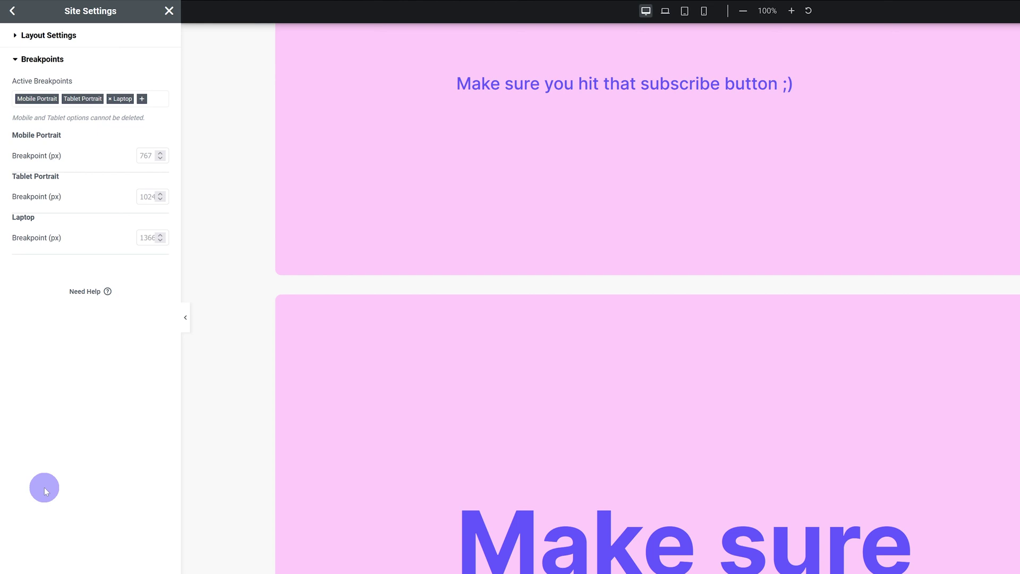
pyautogui.click(650, 12)
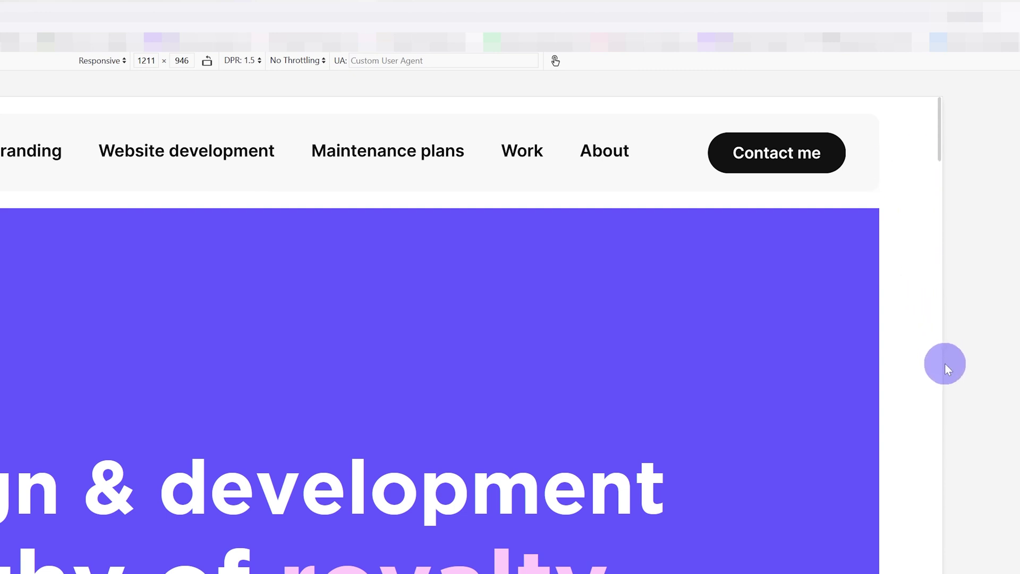
# Narrow the responsive preview to 1198 px wide, then switch to the WordPress front-end tab
pyautogui.moveTo(948, 369); pyautogui.dragTo(934, 365)
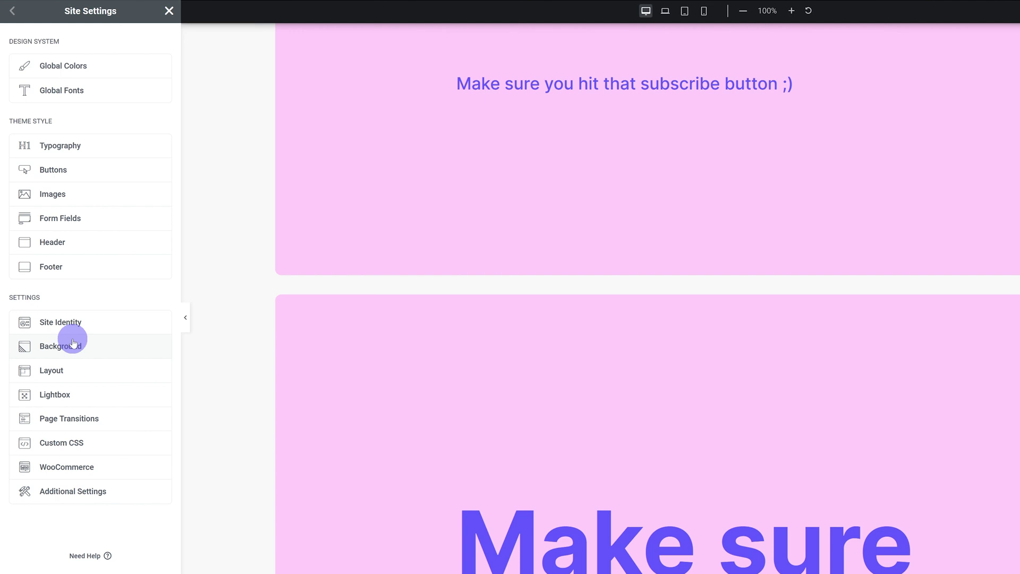
pyautogui.click(105, 412)
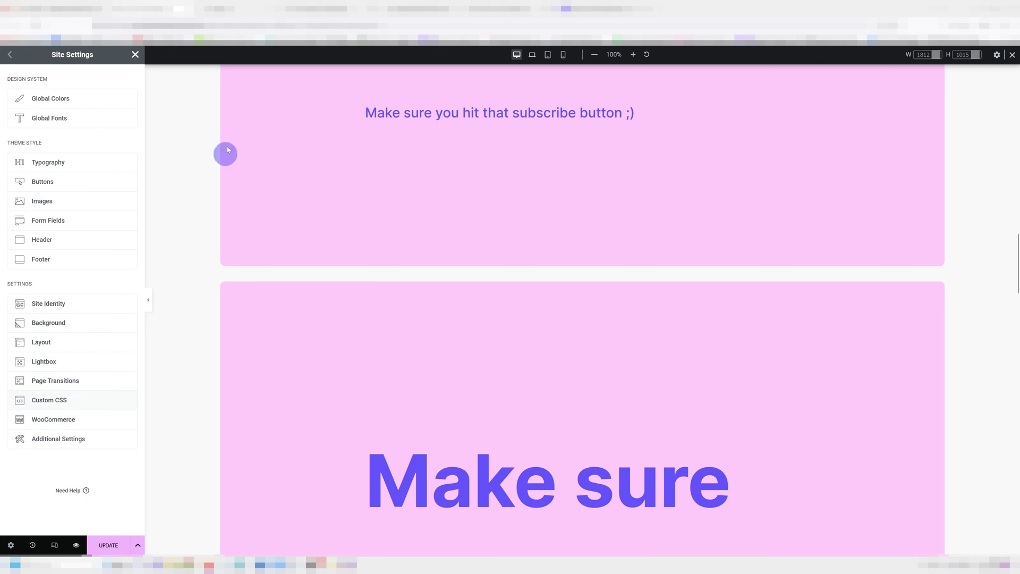
pyautogui.click(247, 8)
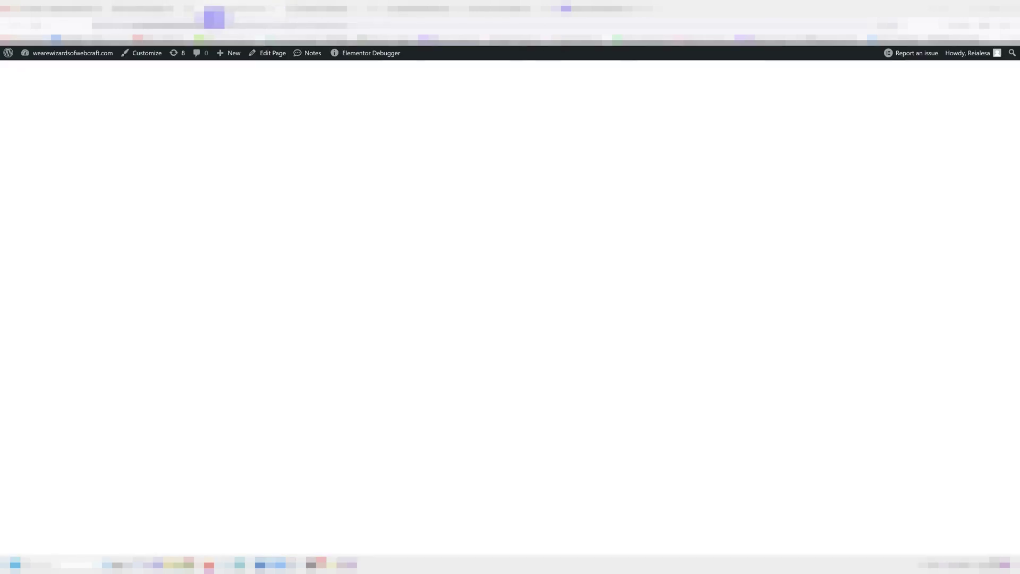
# From the admin bar, go into the WordPress Customizer and its Additional CSS section
pyautogui.click(157, 61)
pyautogui.click(68, 268)
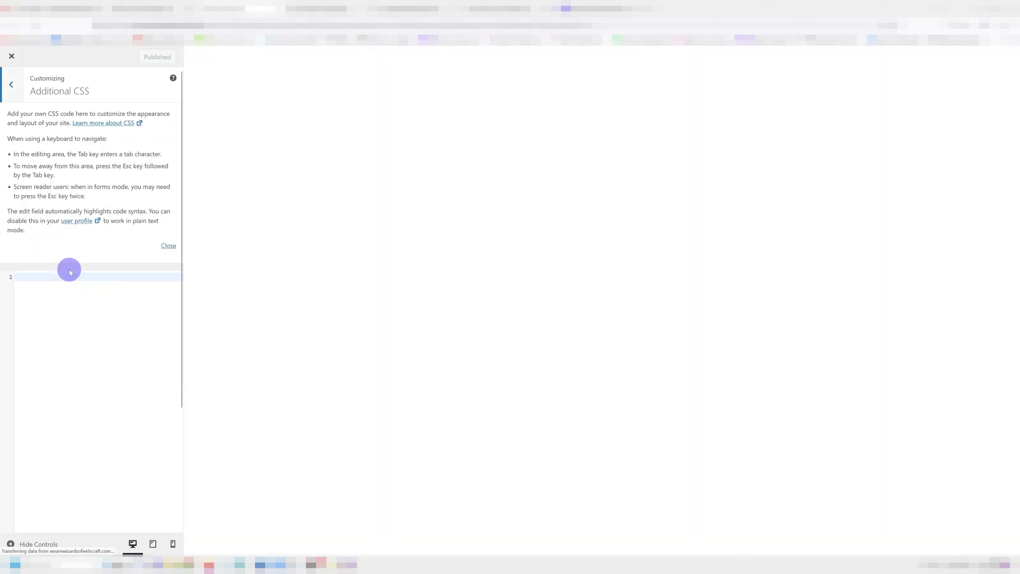